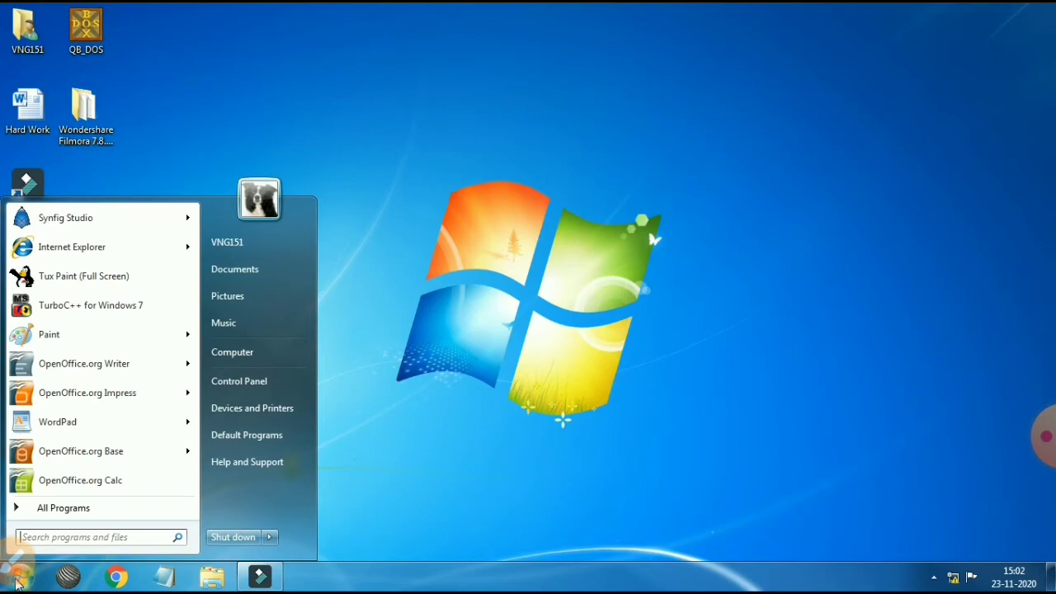
Step: Launch Microsoft Word 2010 from the Microsoft Office folder under All Programs
click(69, 510)
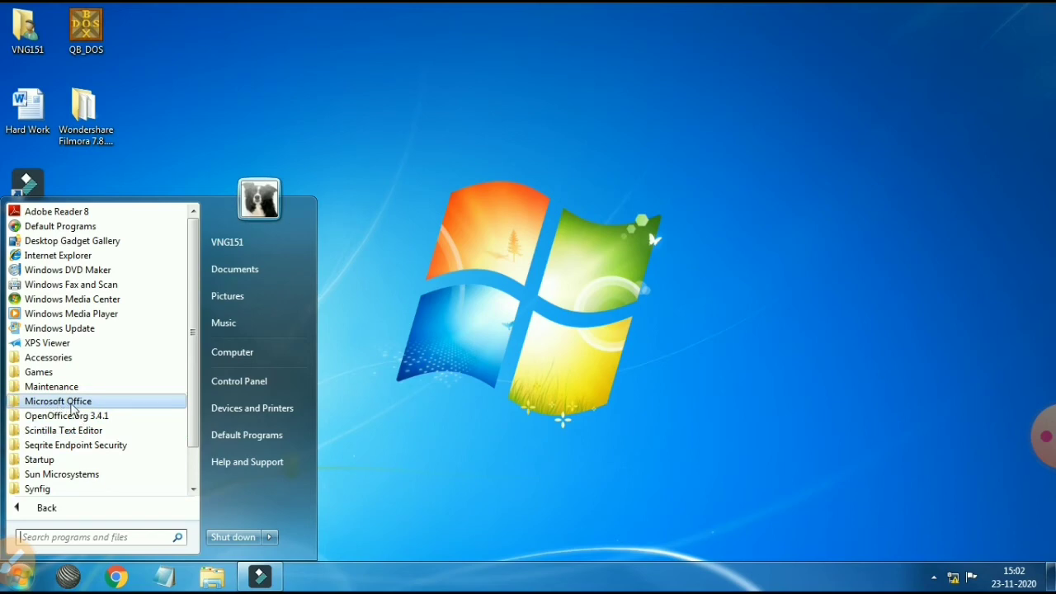
click(72, 404)
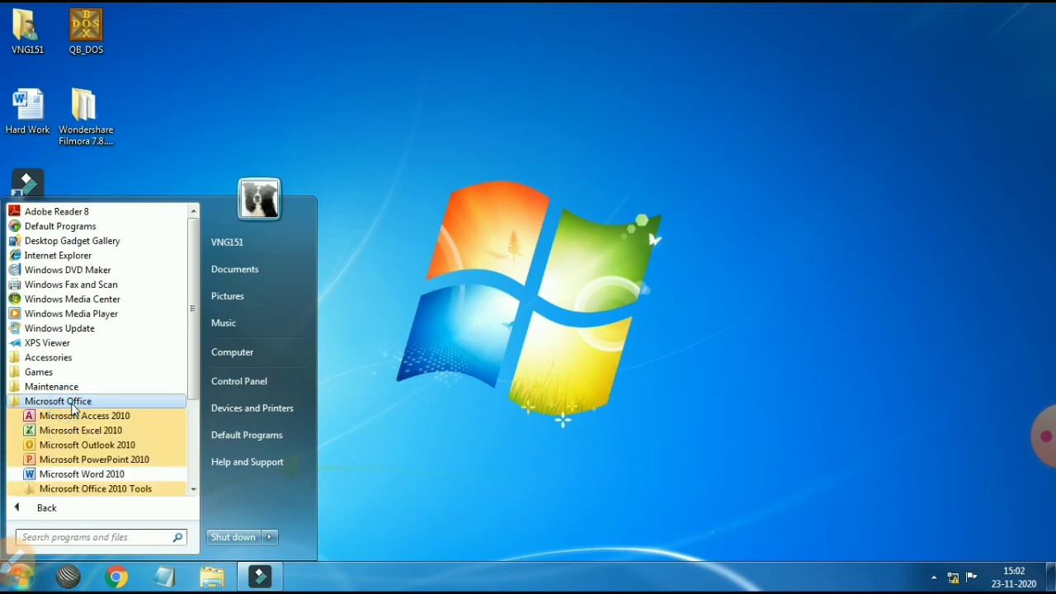
scroll(75, 413, down, 1)
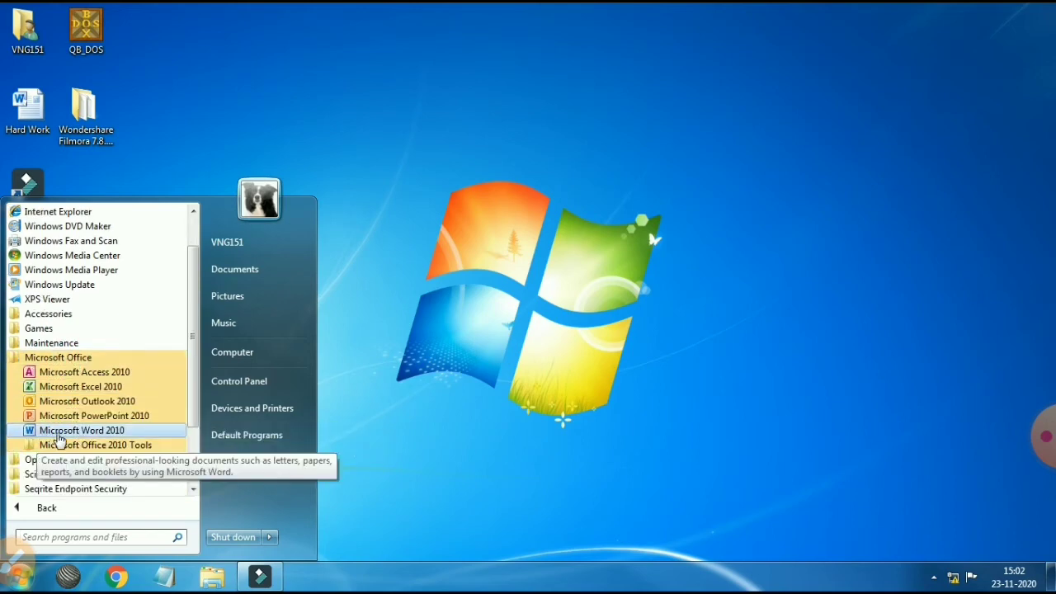
click(116, 435)
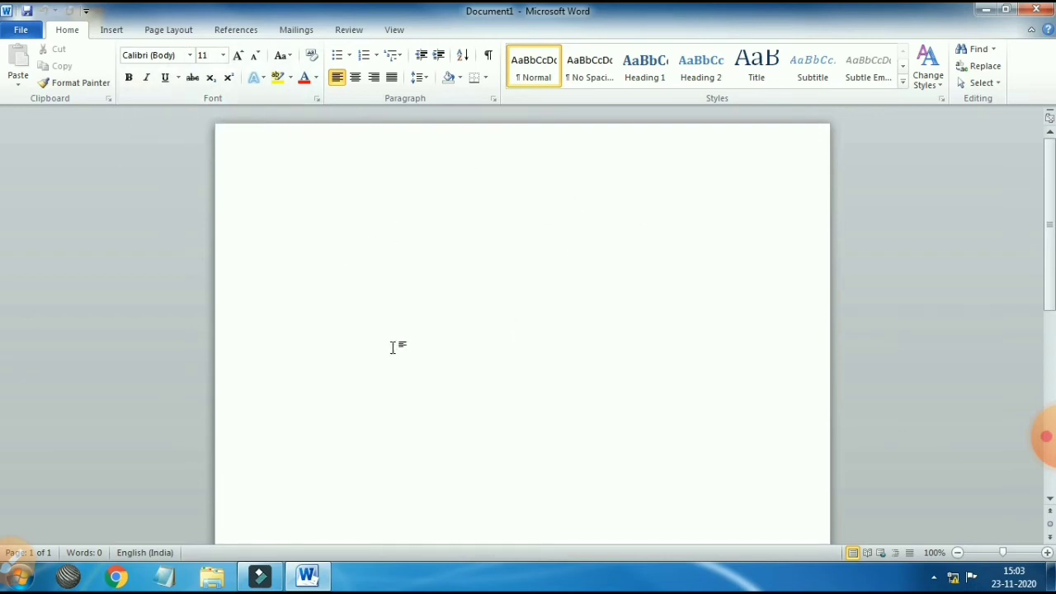
Step: Type the heading 'Ch- 6 Formatting a Document' on the blank page and select it
click(292, 208)
text(C)
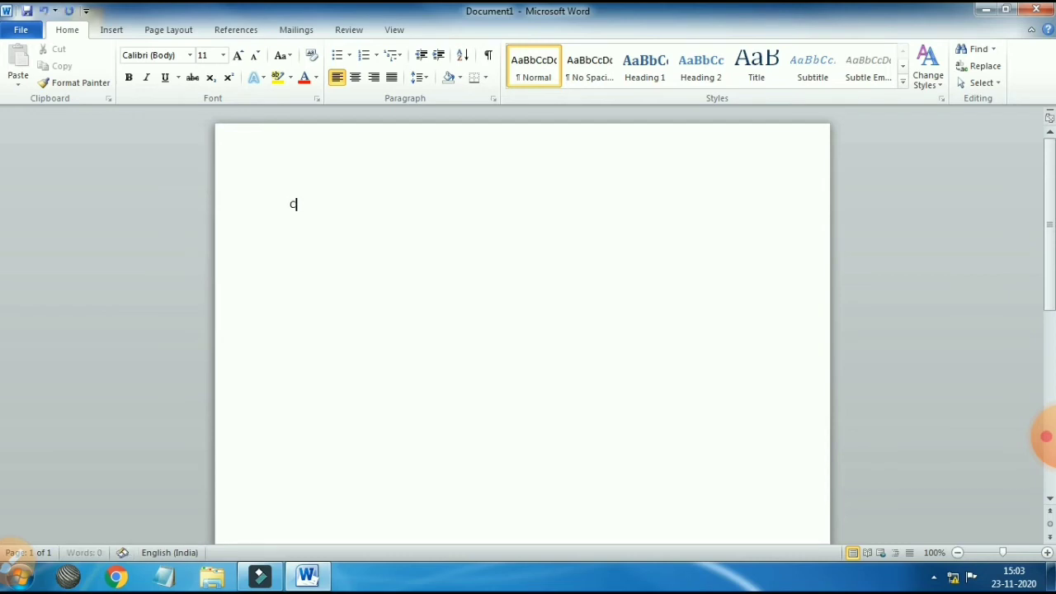
text(h- 6 Formatting a Document)
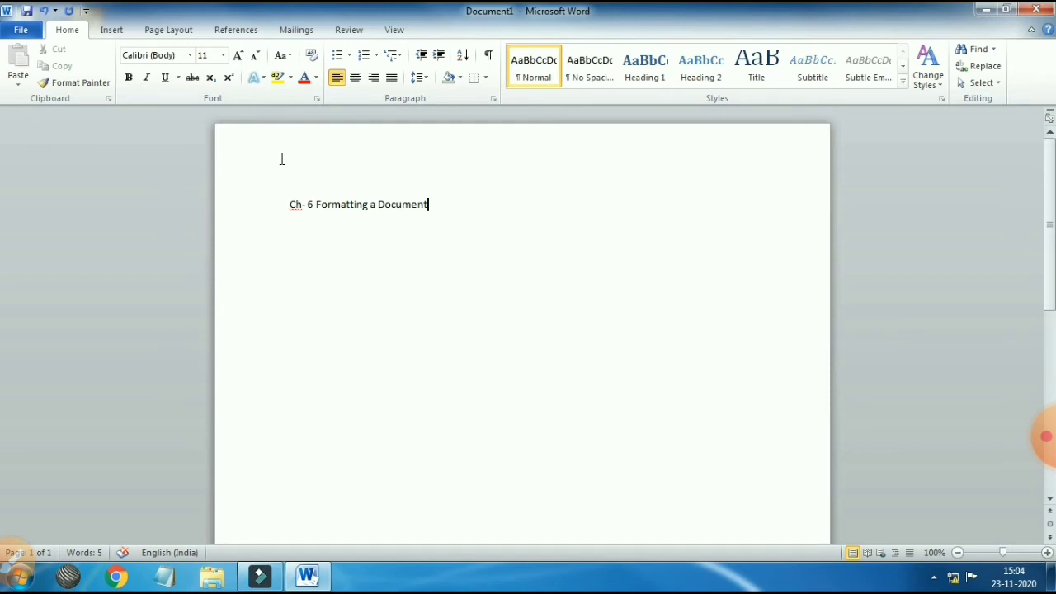
click(291, 205)
drag(291, 205, 412, 208)
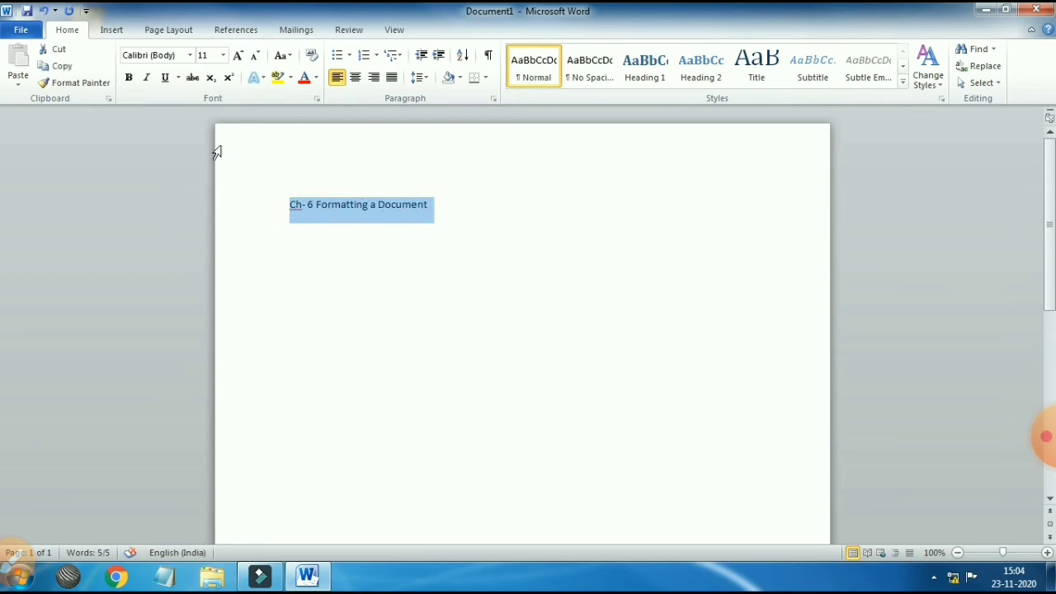
Step: Apply the Gill Sans Ultra Bold font to the selected heading
click(190, 55)
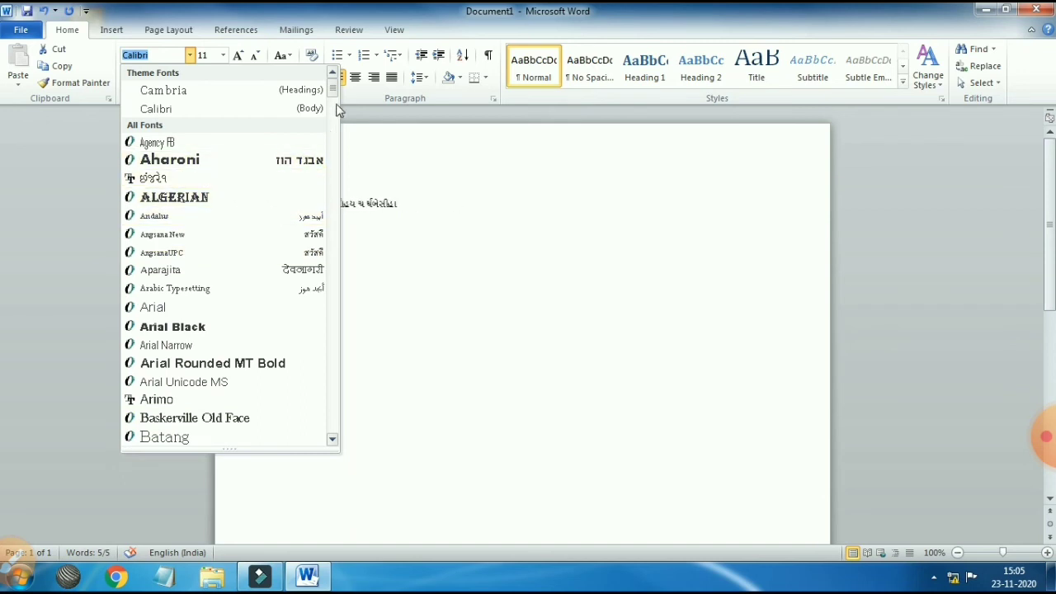
drag(334, 89, 324, 255)
mouse_move(325, 310)
mouse_down()
mouse_move(330, 413)
mouse_move(360, 118)
mouse_move(332, 129)
mouse_move(330, 302)
mouse_up()
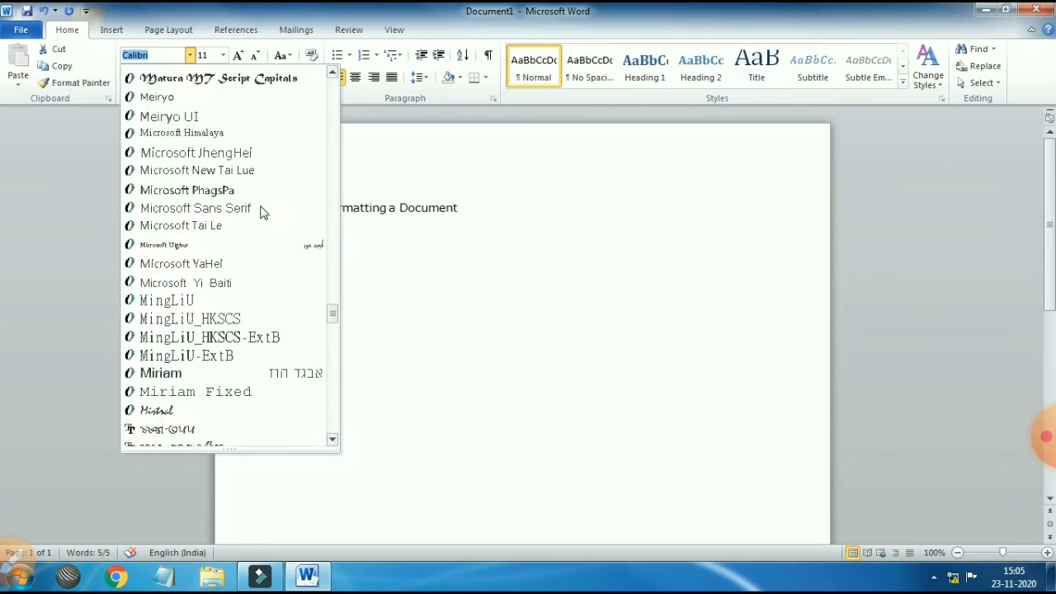
scroll(260, 213, down, 8)
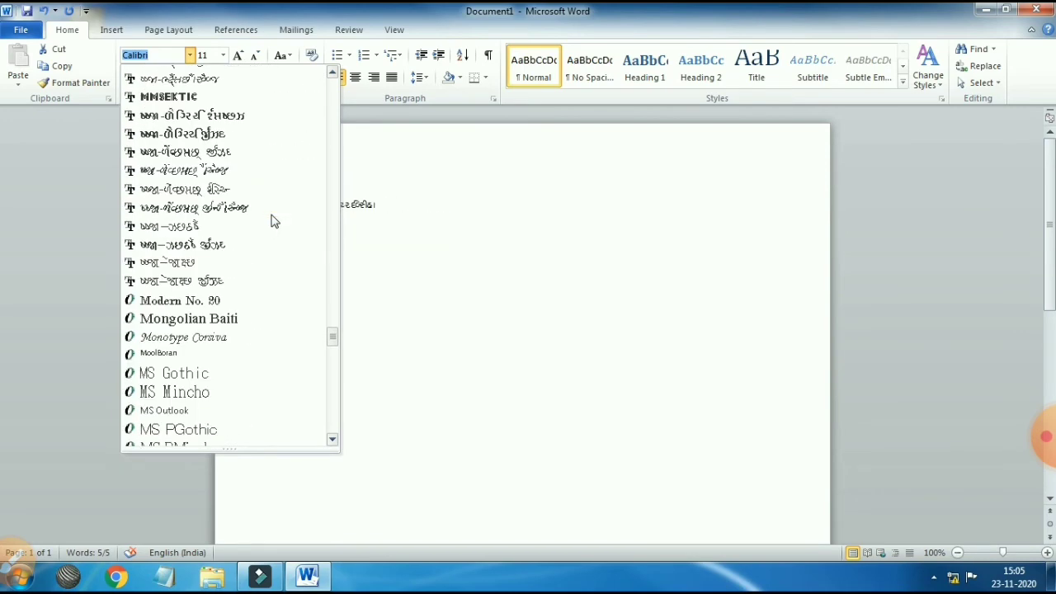
scroll(274, 221, down, 11)
scroll(274, 221, up, 5)
scroll(274, 221, up, 20)
scroll(274, 221, up, 16)
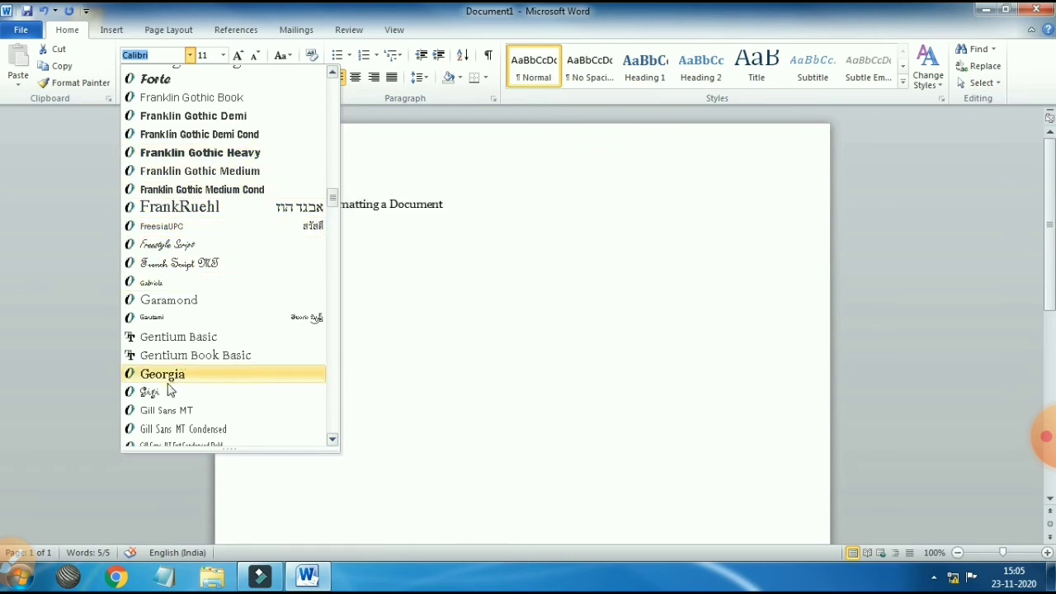
scroll(206, 207, down, 5)
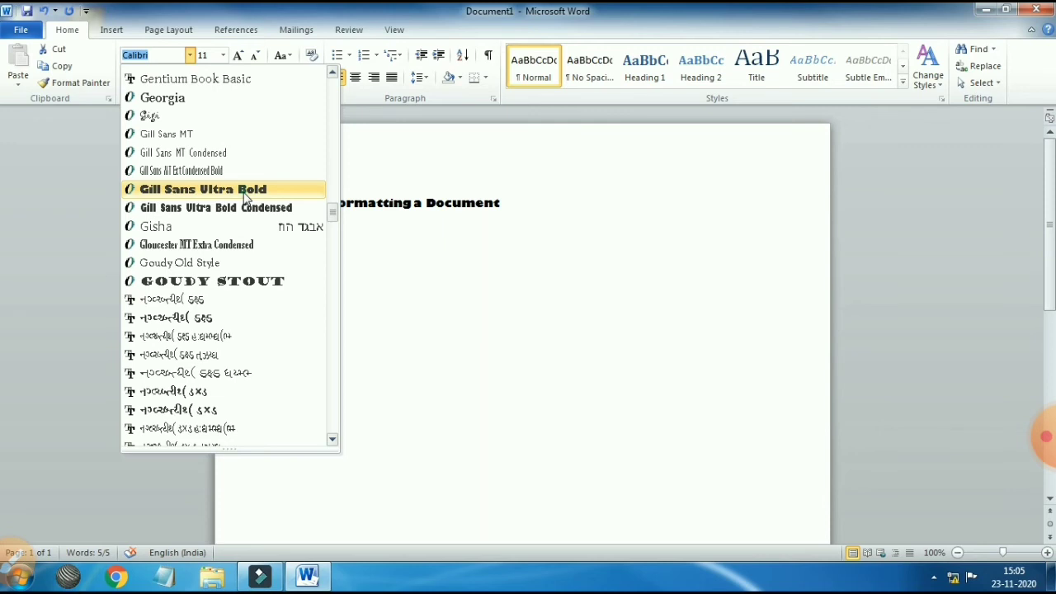
click(245, 197)
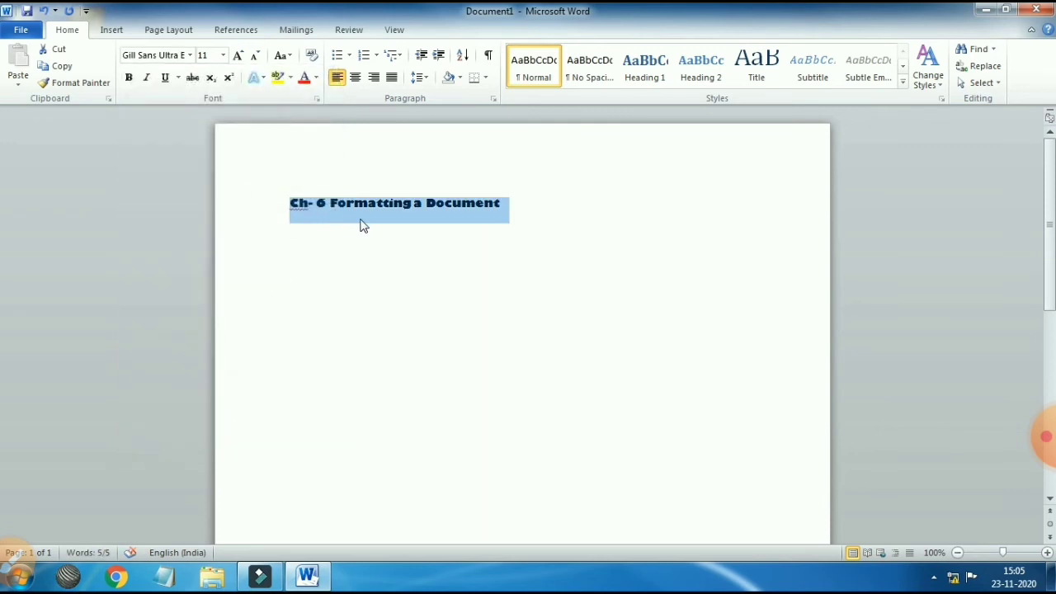
Step: Deselect the heading, then reselect the whole heading line
click(670, 343)
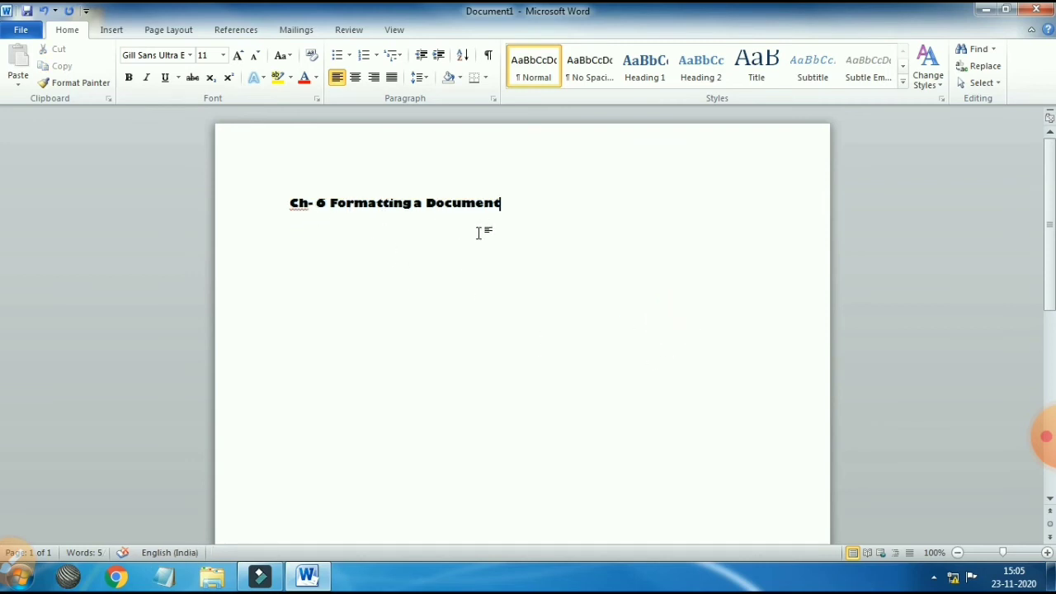
click(426, 203)
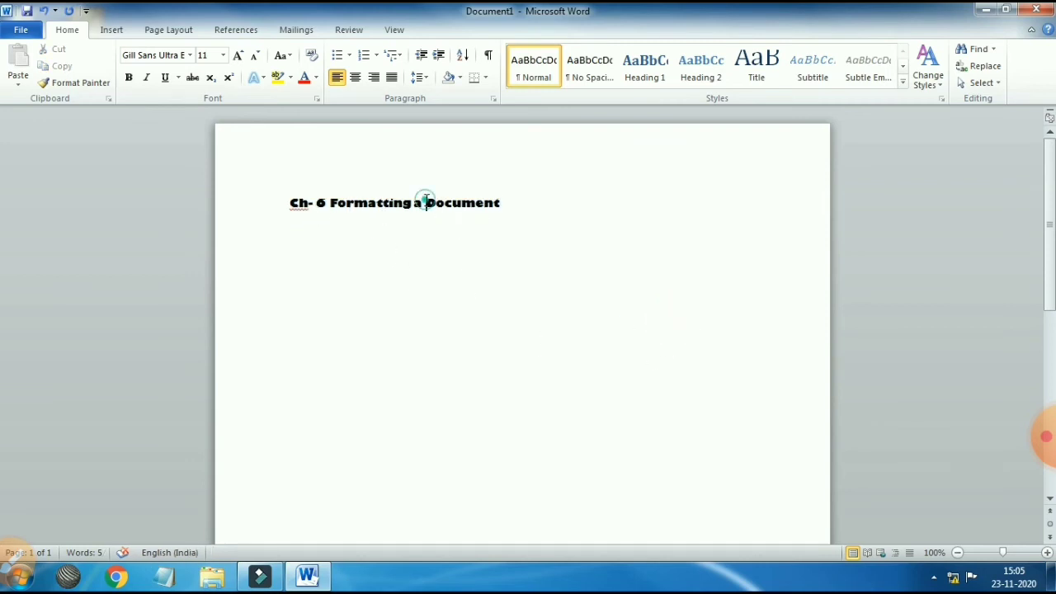
triple_click(291, 200)
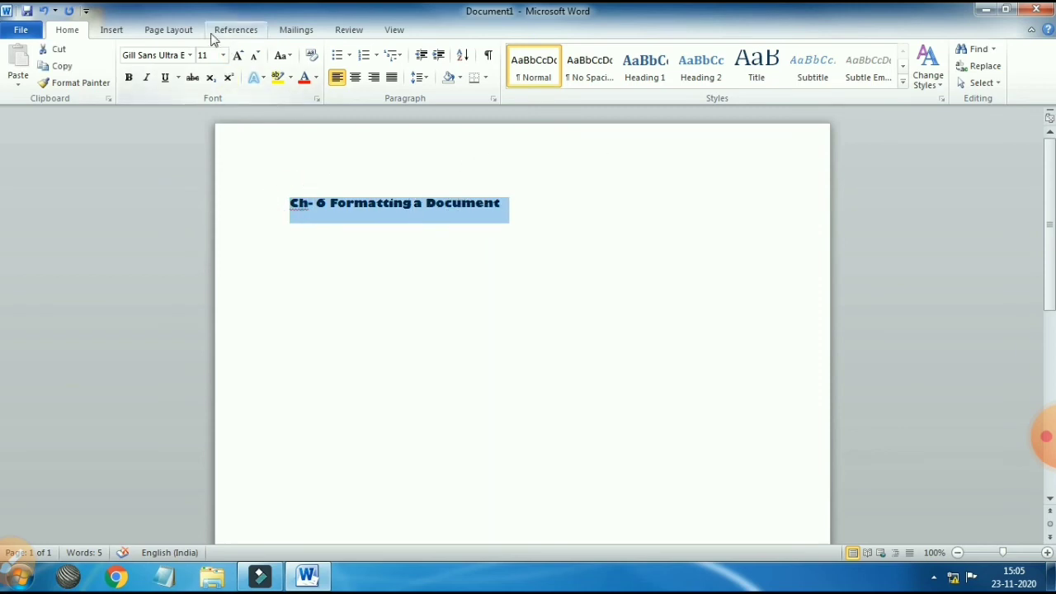
Step: Try the Berlin Sans FB Demi font on the heading
click(189, 55)
scroll(174, 171, down, 3)
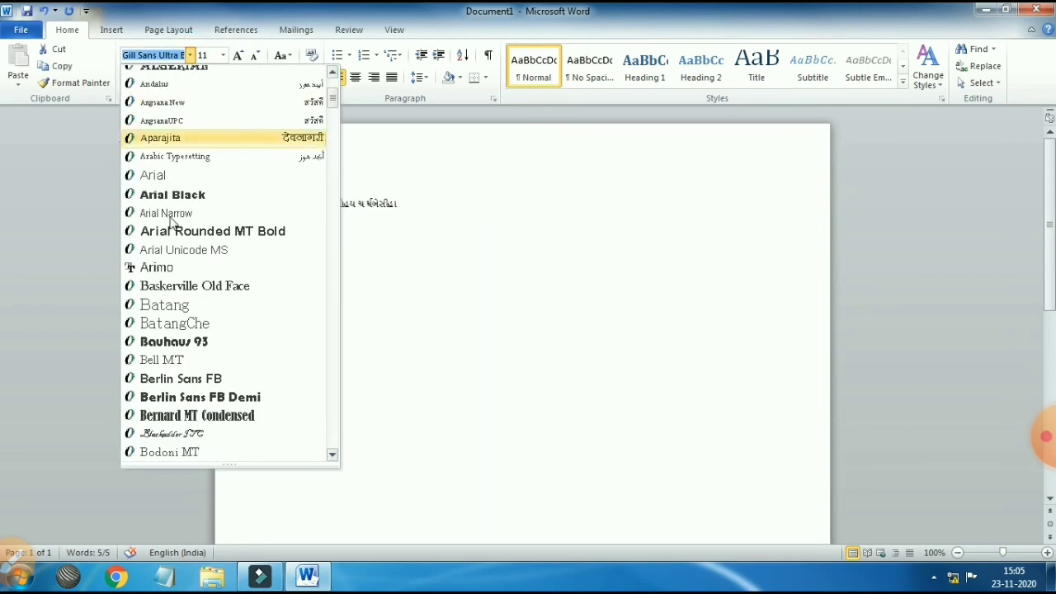
scroll(174, 171, down, 1)
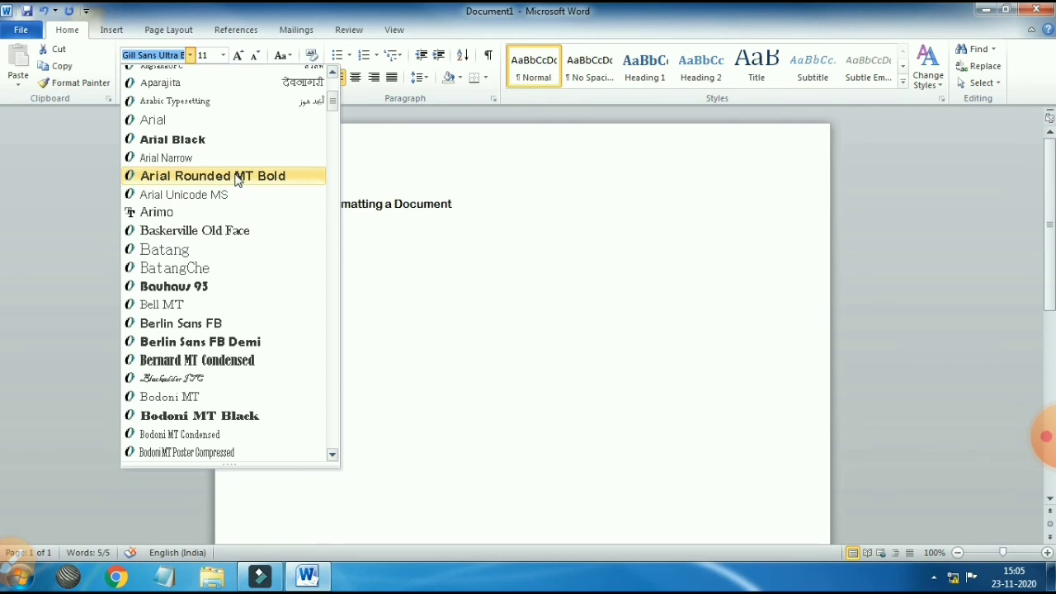
click(212, 345)
click(434, 309)
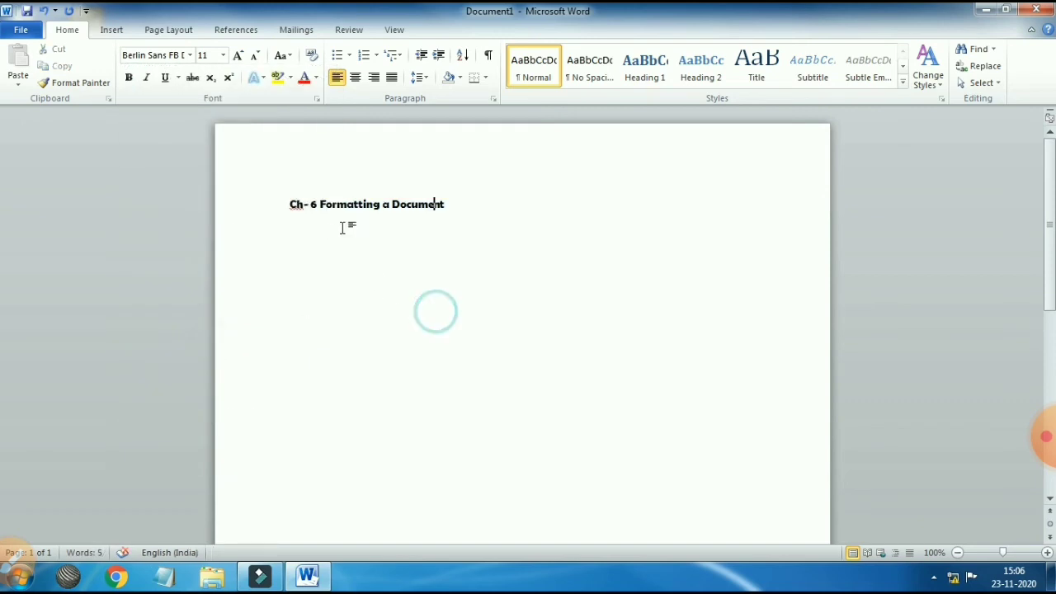
Step: Set the heading in the Algerian font and reselect the line
drag(290, 203, 420, 204)
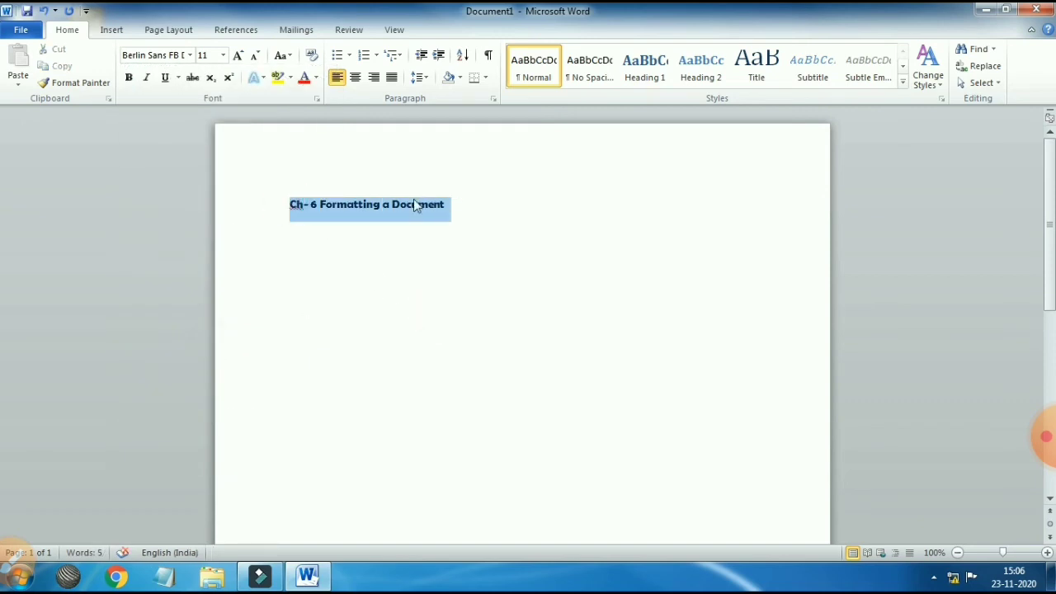
click(190, 54)
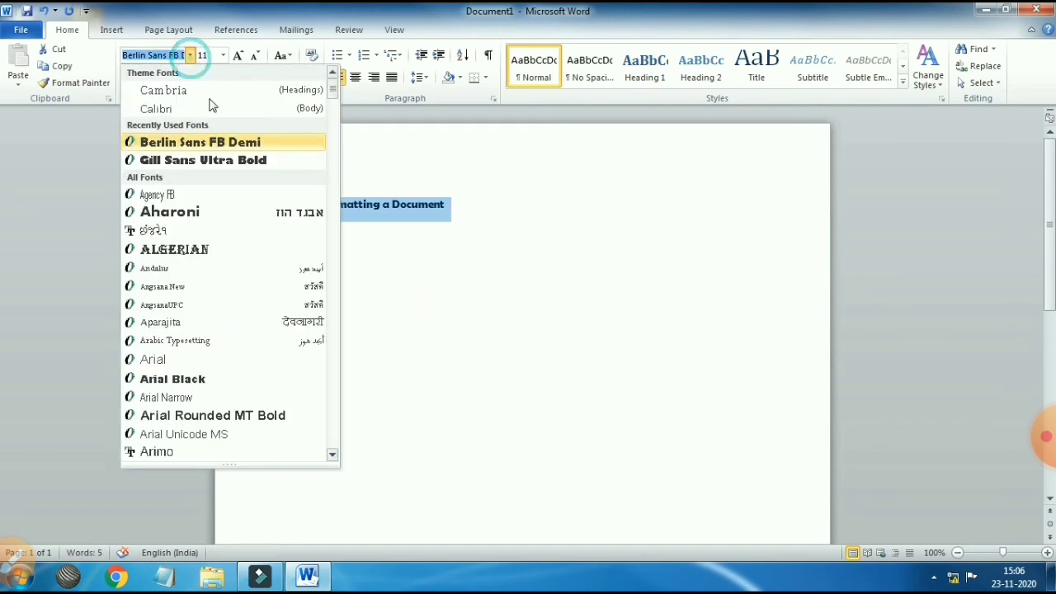
scroll(203, 228, down, 3)
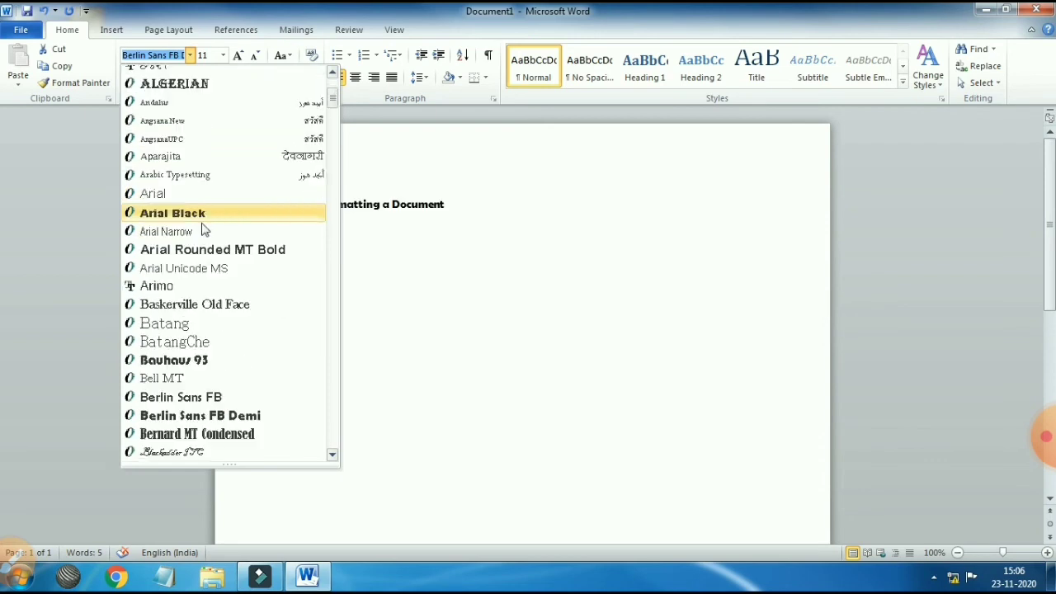
click(206, 88)
click(422, 238)
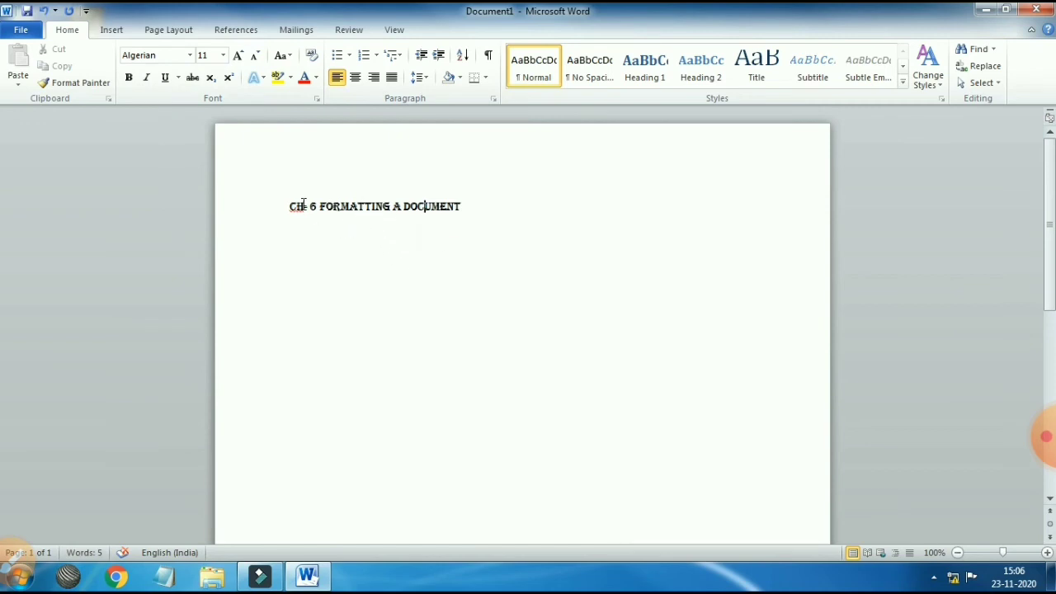
drag(290, 206, 460, 205)
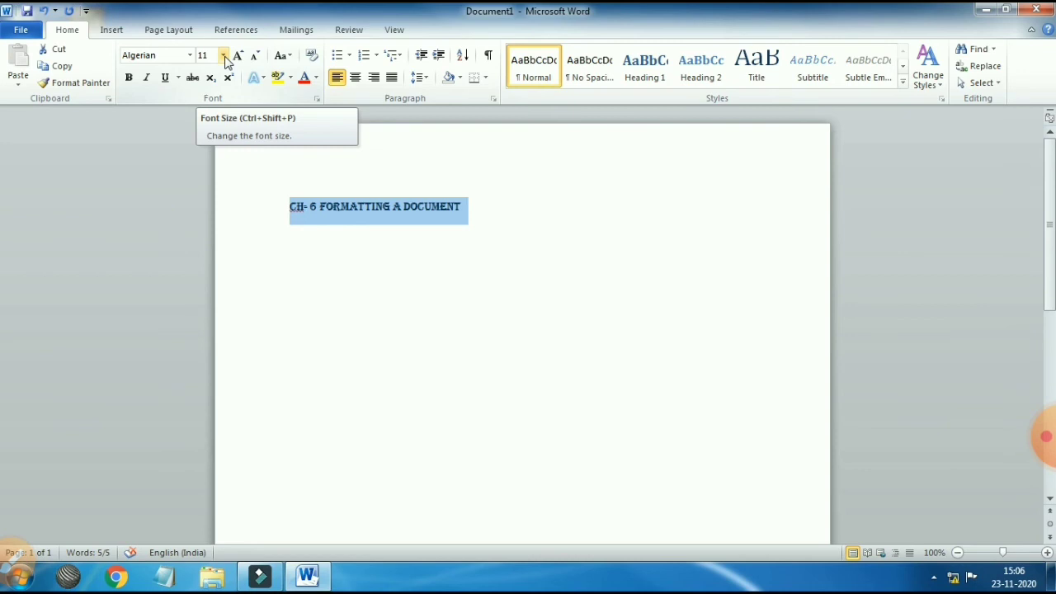
Step: Set the Algerian heading to font size 28, then reselect the whole heading
click(224, 58)
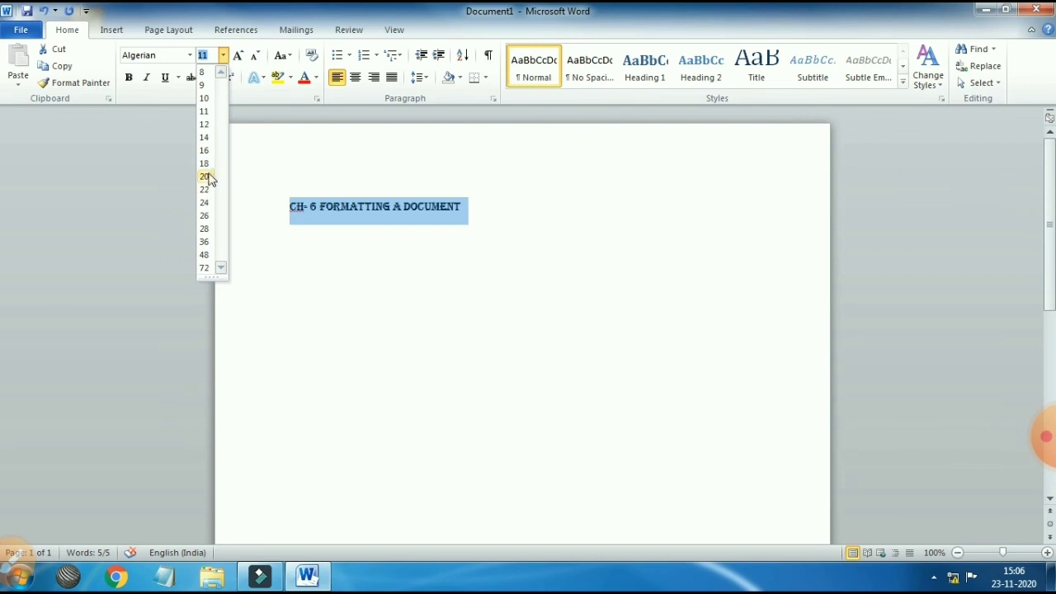
click(207, 234)
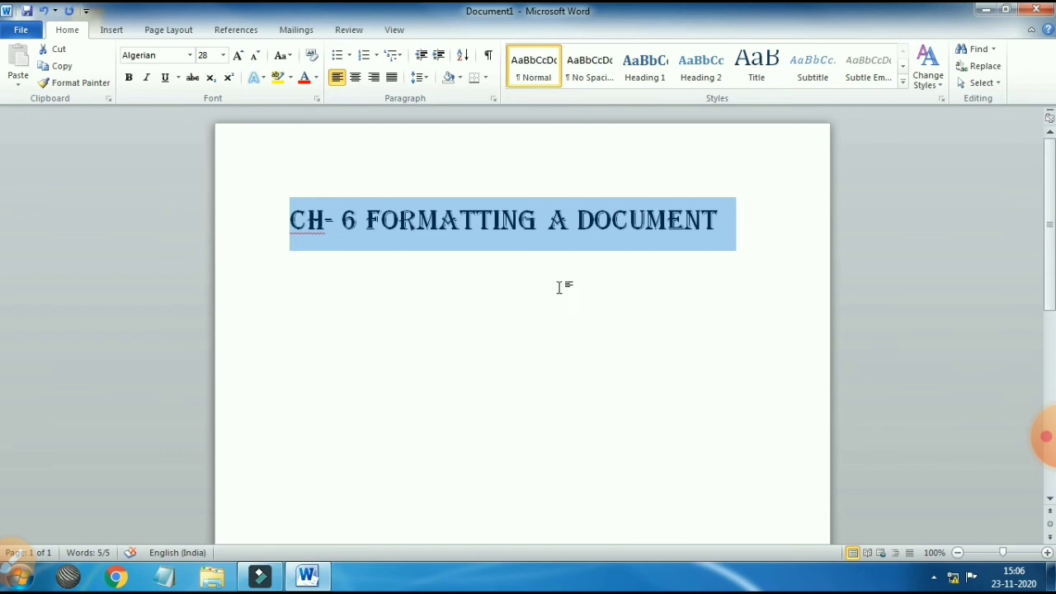
click(493, 236)
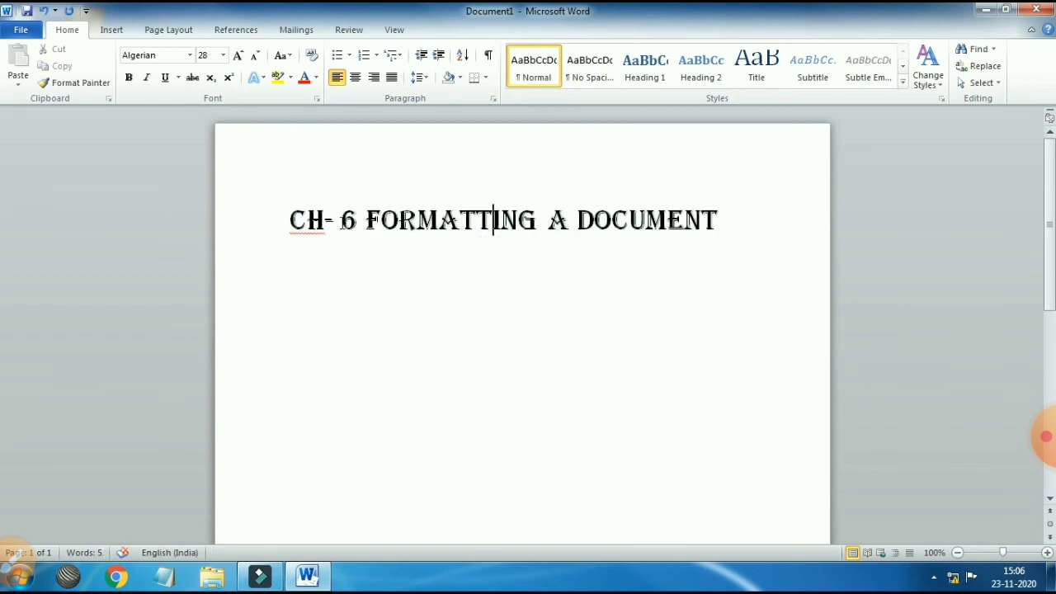
shift+click(289, 216)
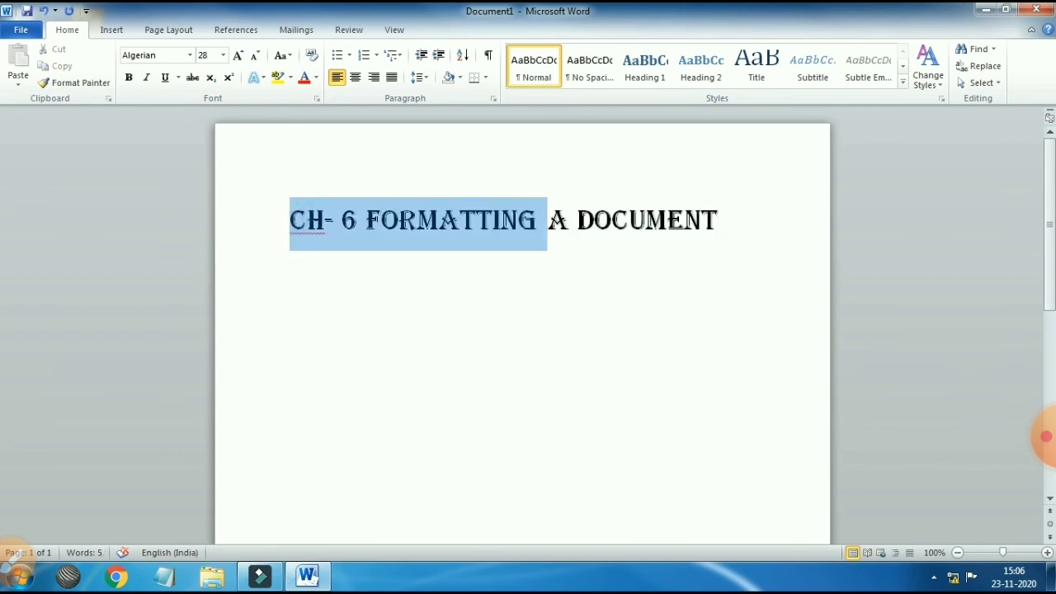
shift+click(730, 219)
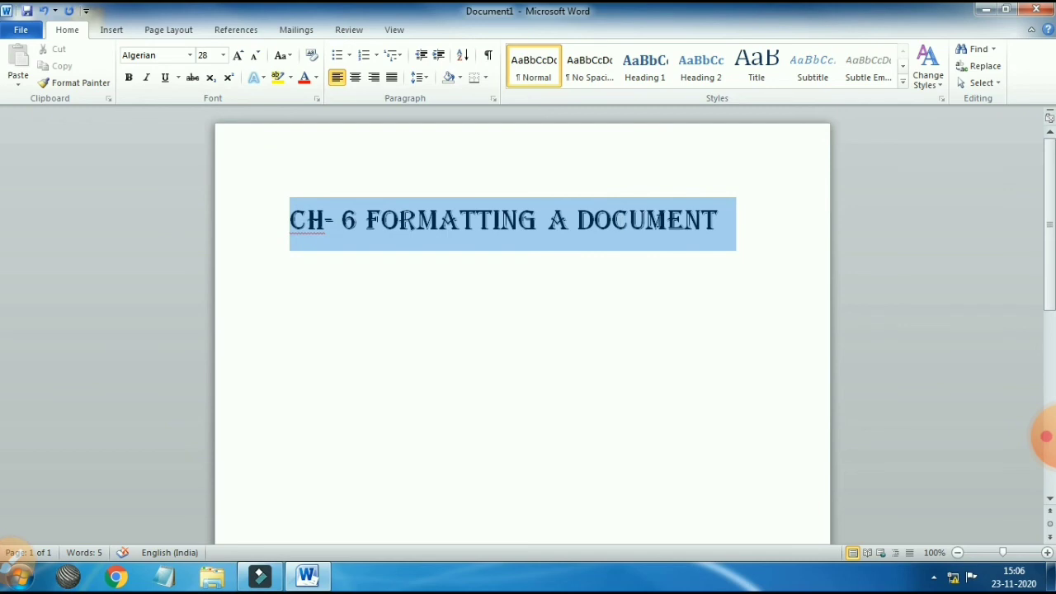
click(222, 54)
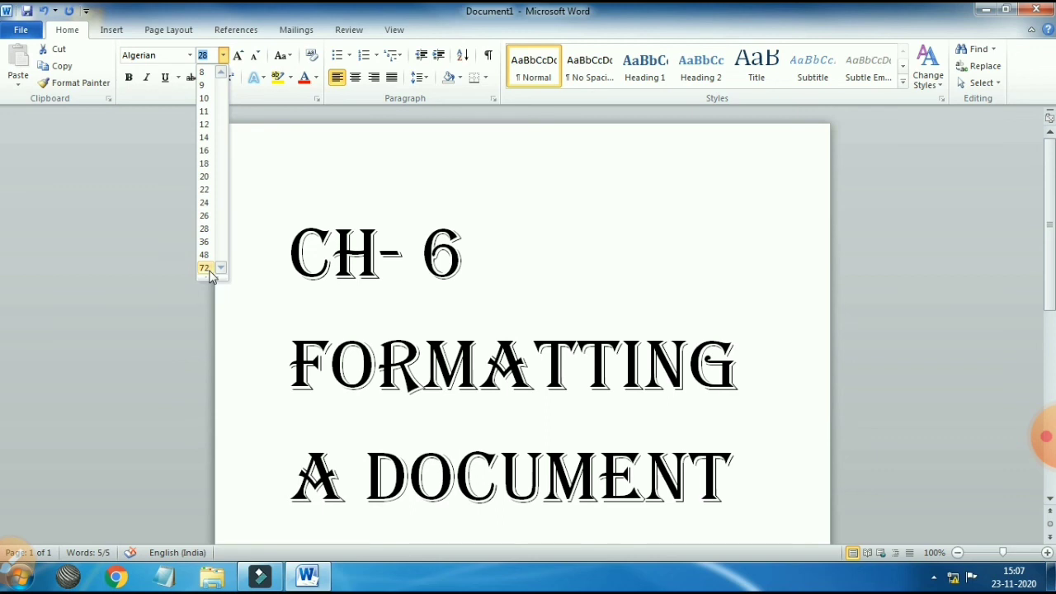
Step: Enter a custom font size of 100 for the heading and deselect it
click(213, 56)
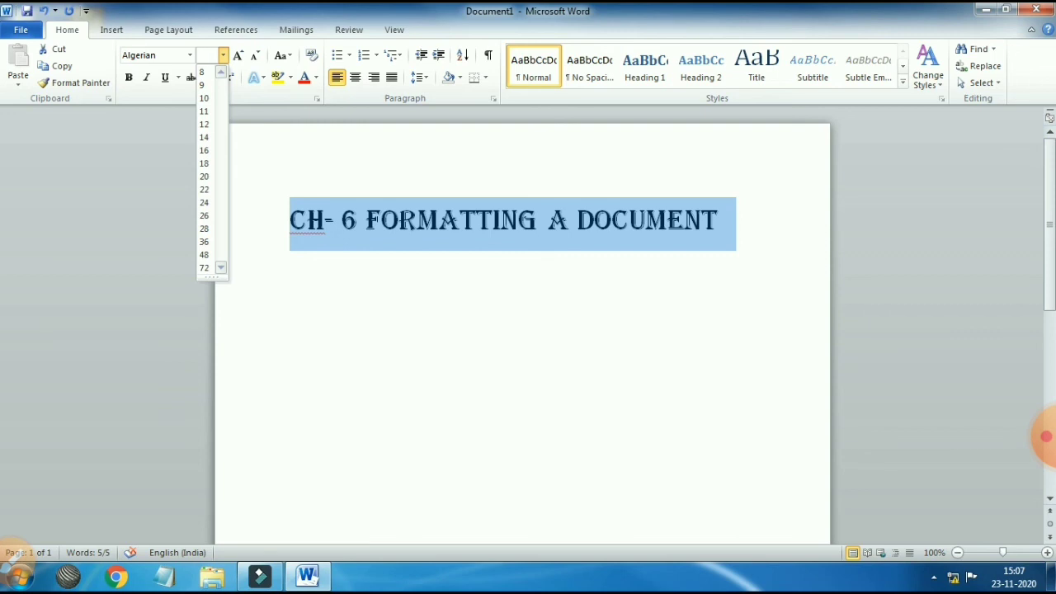
text(00)
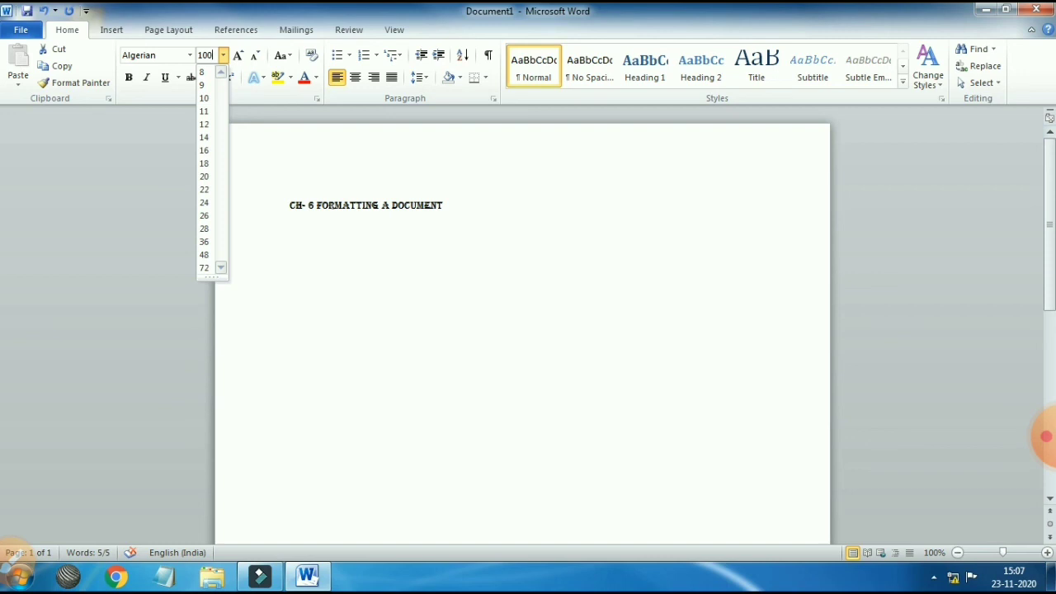
key(Return)
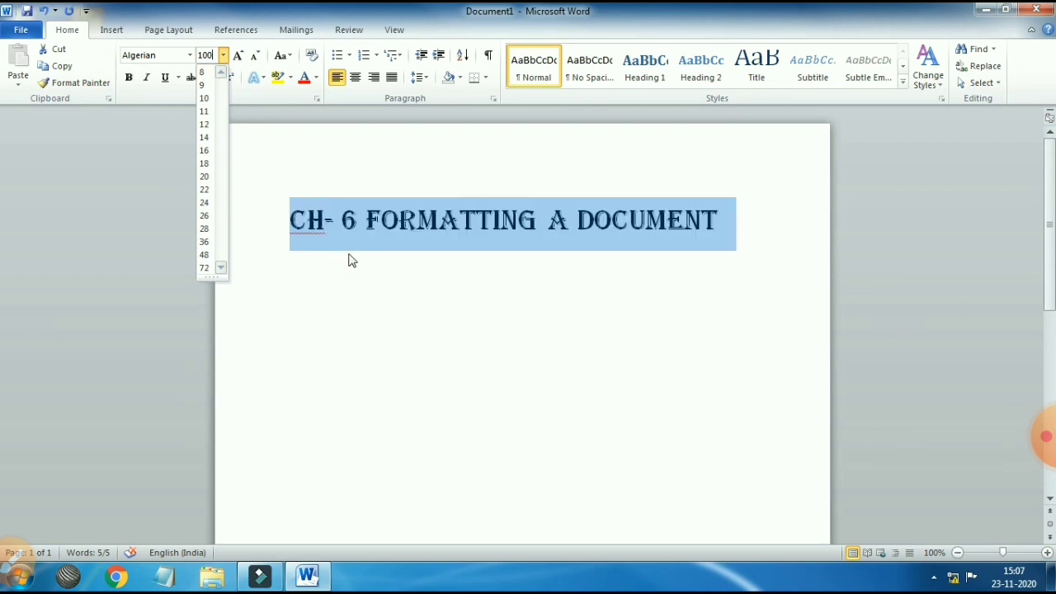
click(402, 307)
scroll(577, 345, down, 2)
scroll(589, 346, down, 2)
scroll(577, 341, up, 3)
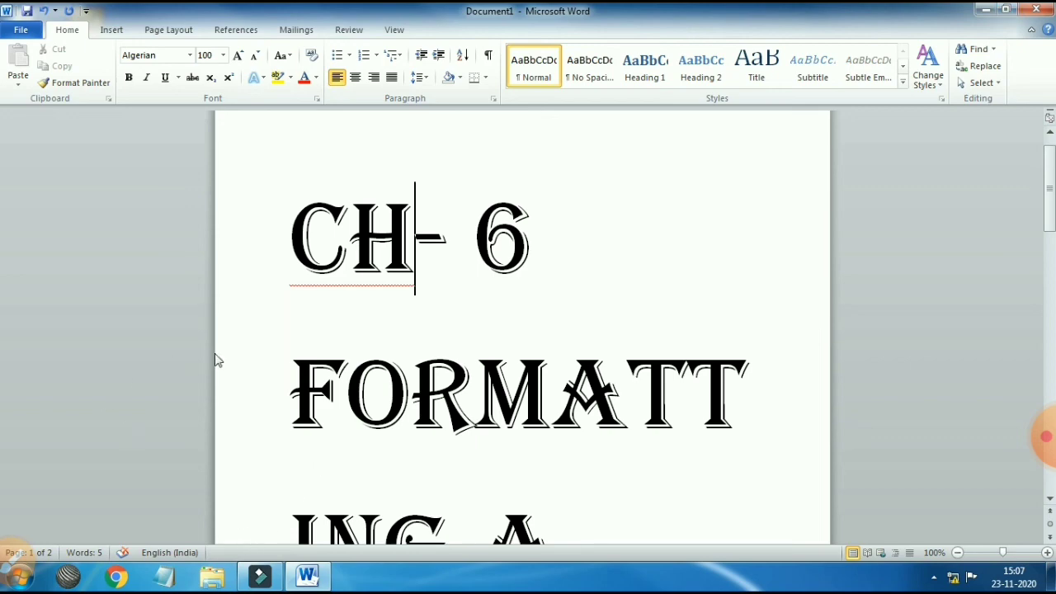
click(1040, 437)
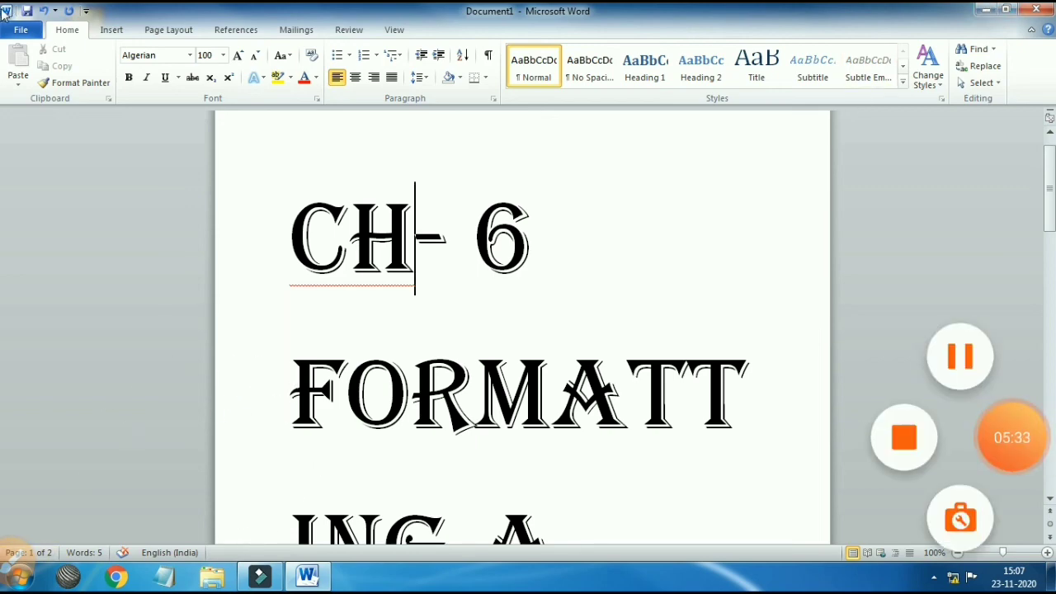